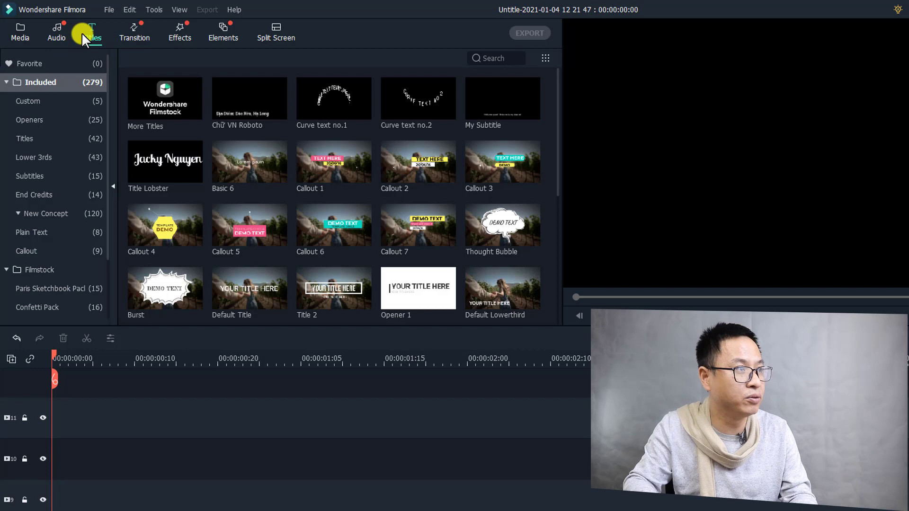
Step: Show the Openers titles, preview Opener 20 and Opener 14, and stop on Opener 20
left_click(39, 81)
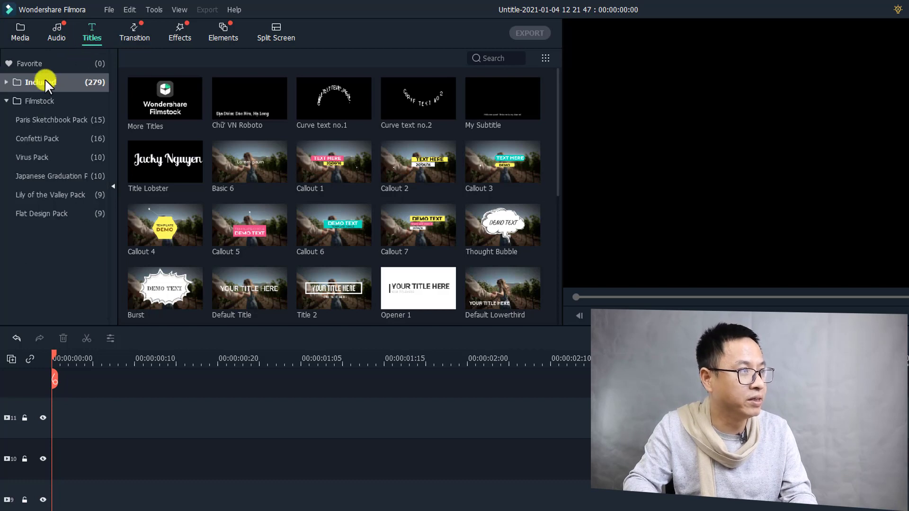
left_click(44, 81)
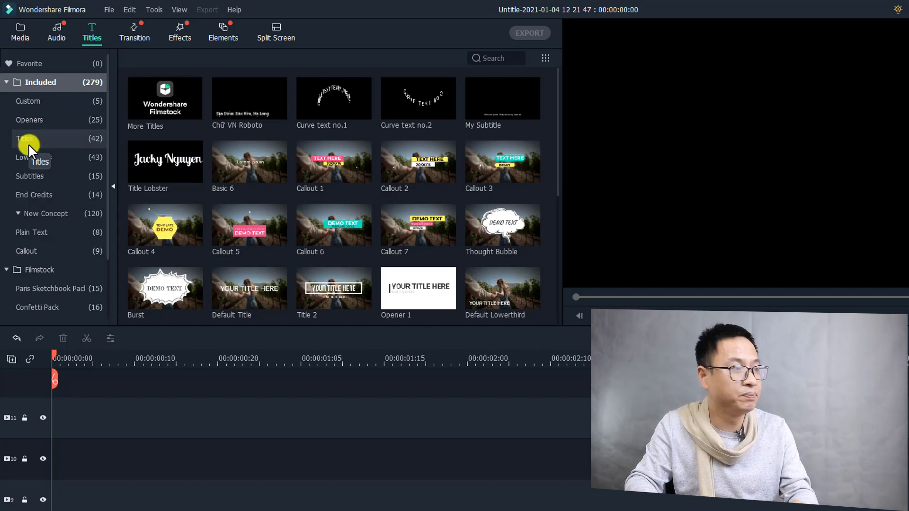
left_click(28, 118)
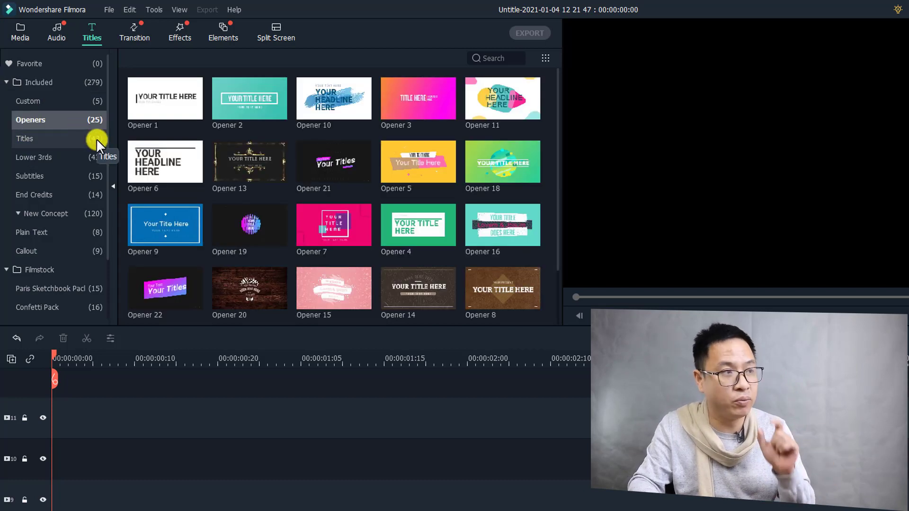
left_click(251, 281)
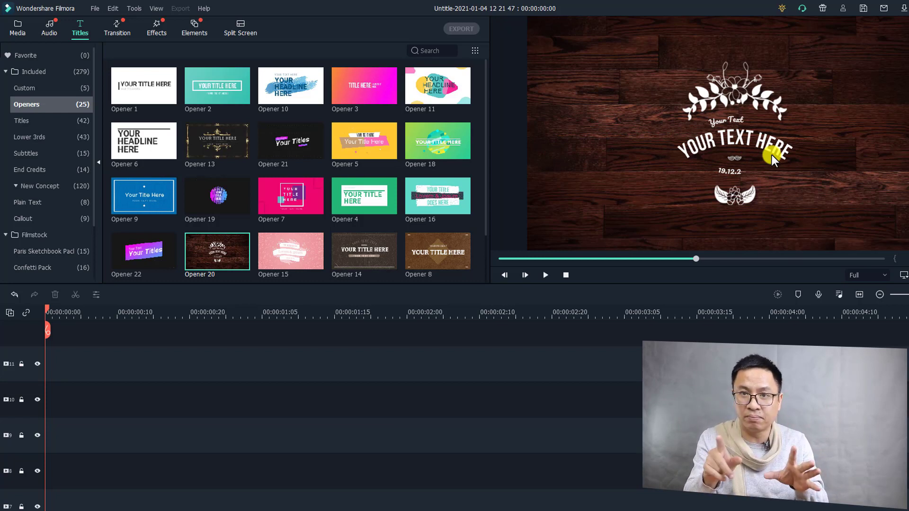
mouse_move(418, 288)
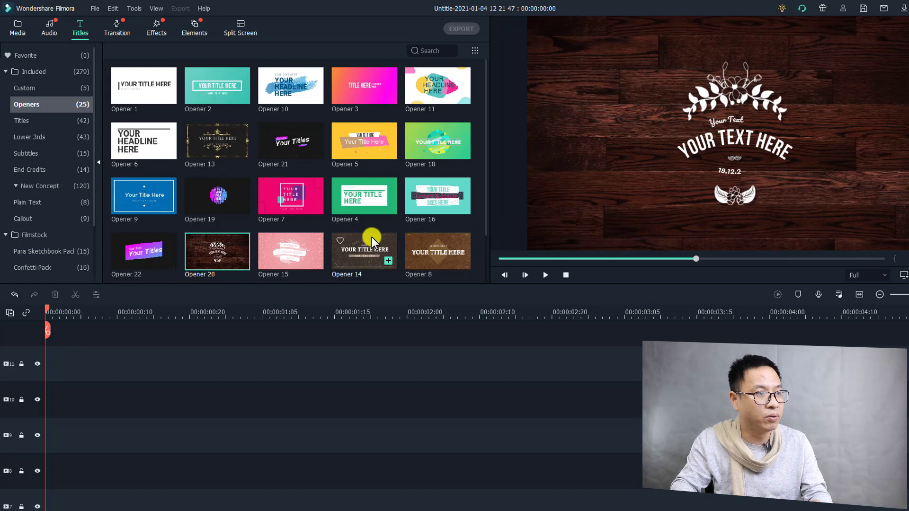
left_click(347, 261)
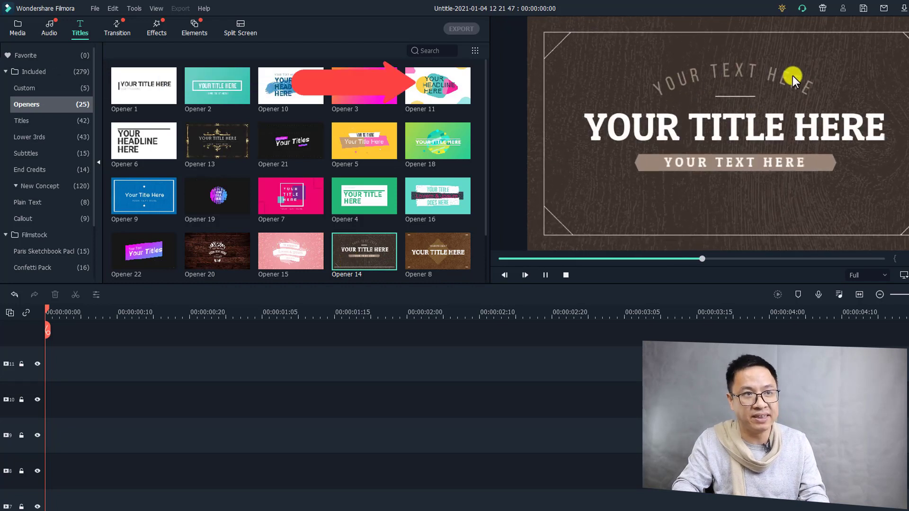
left_click(215, 257)
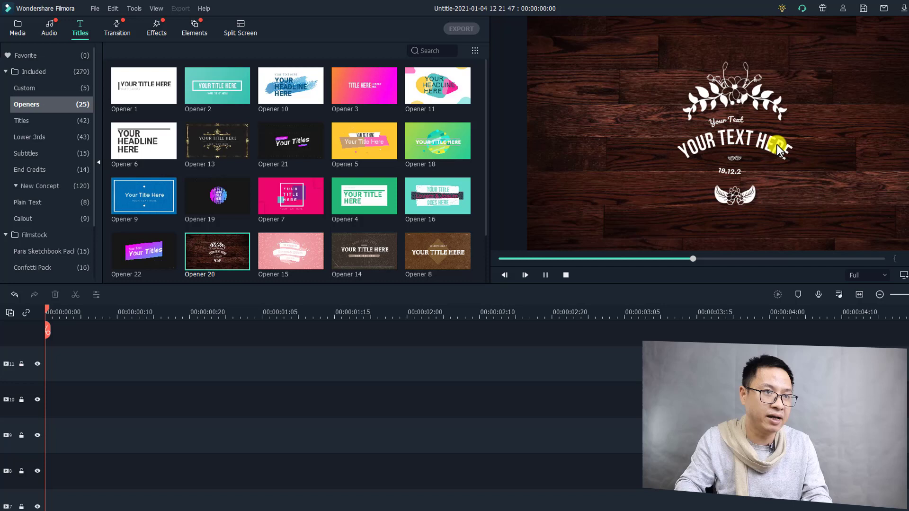
key("space")
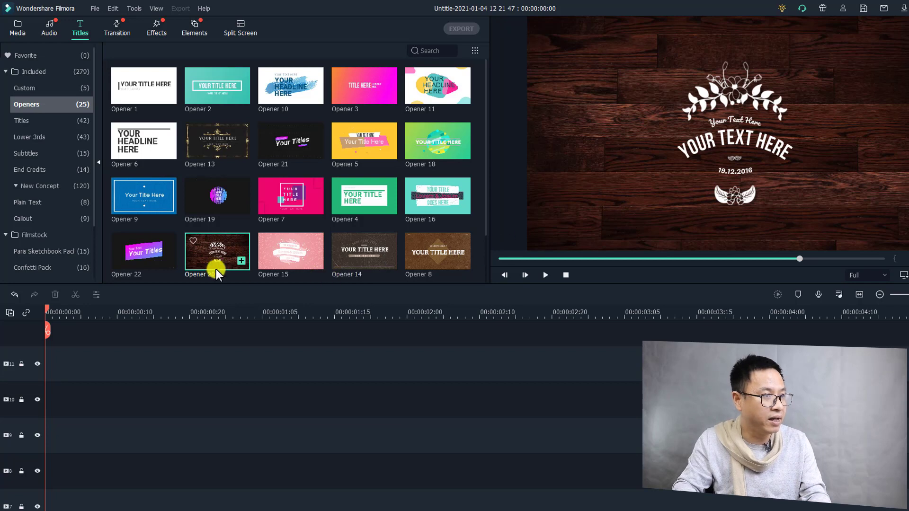
Step: Add Opener 20 to the timeline, open Advanced Edit, and select the curved YOUR TEXT HERE headline
mouse_move(216, 268)
left_mouse_down()
mouse_move(33, 433)
mouse_move(92, 446)
left_mouse_up()
right_click(100, 439)
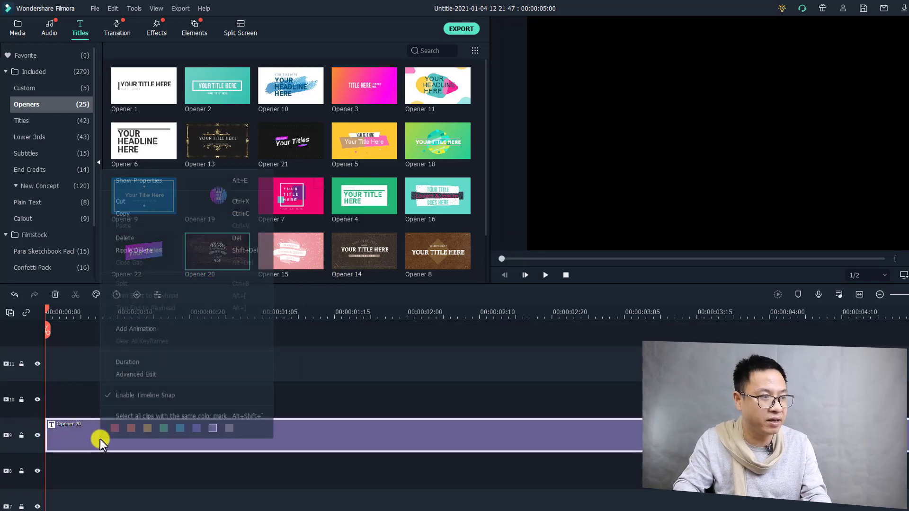
left_click(124, 373)
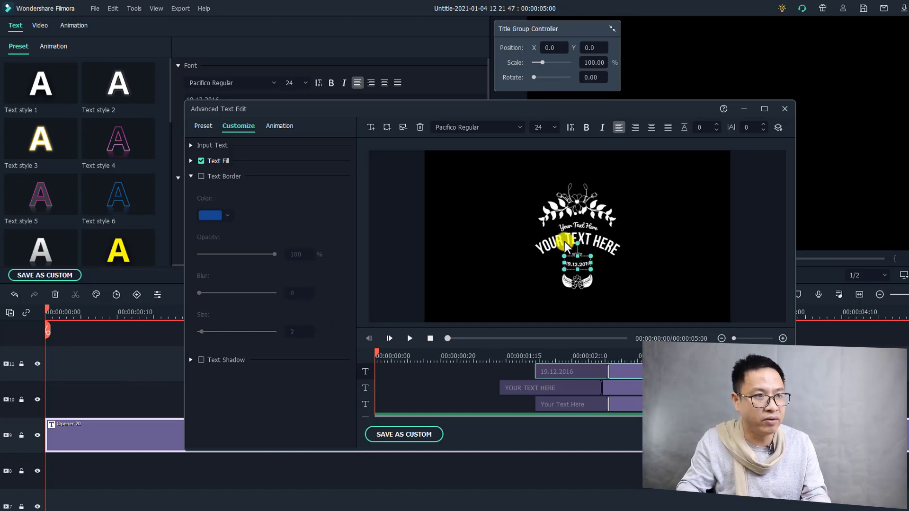
left_click(565, 245)
left_click(565, 393)
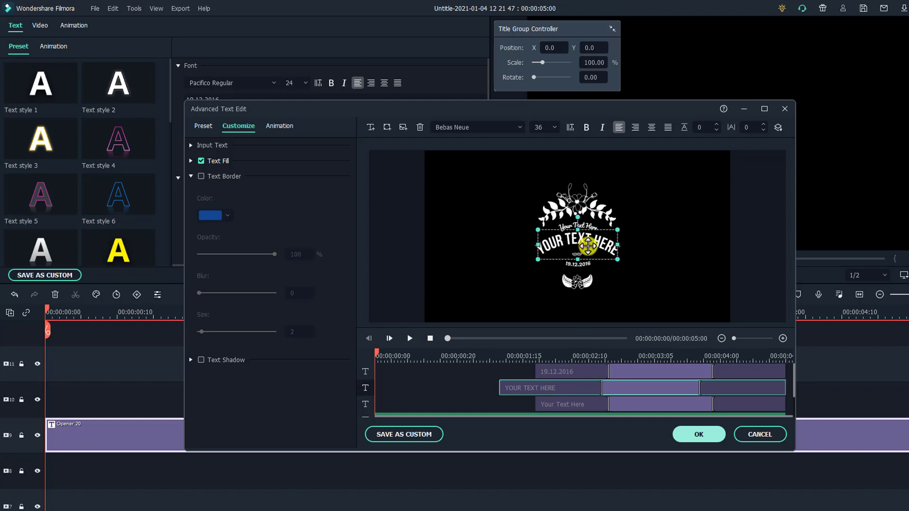
Step: Delete the small Your Text Here line, lower Preset Video and floral graphic layers, then select the curved title
left_click(638, 373)
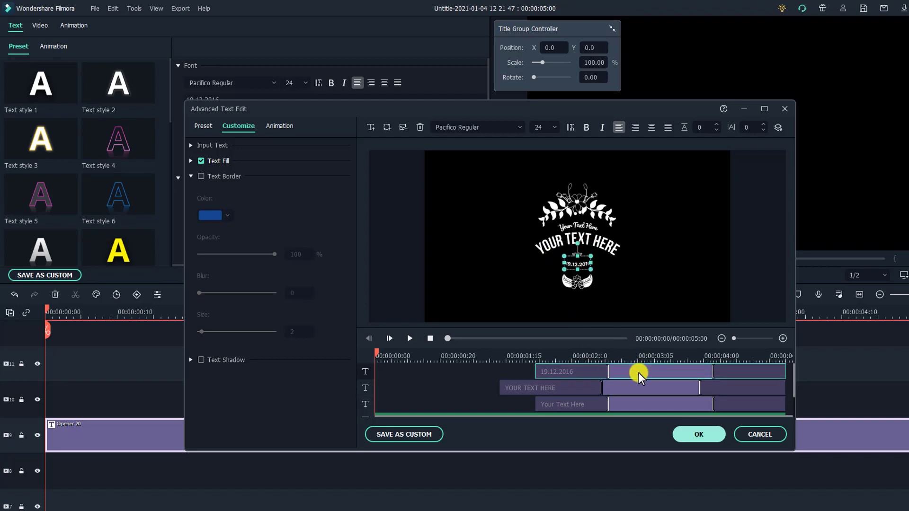
scroll(629, 388, "down", 1)
left_click(629, 387)
key("Delete")
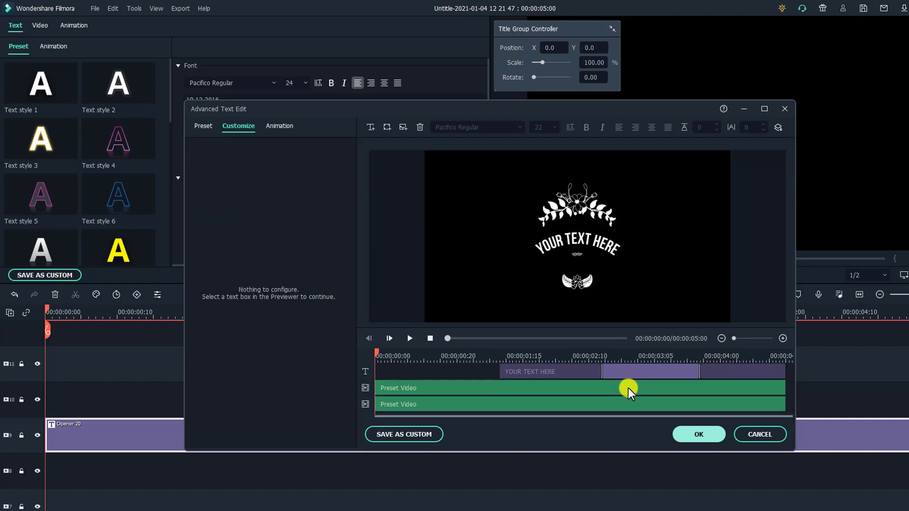
left_click(617, 403)
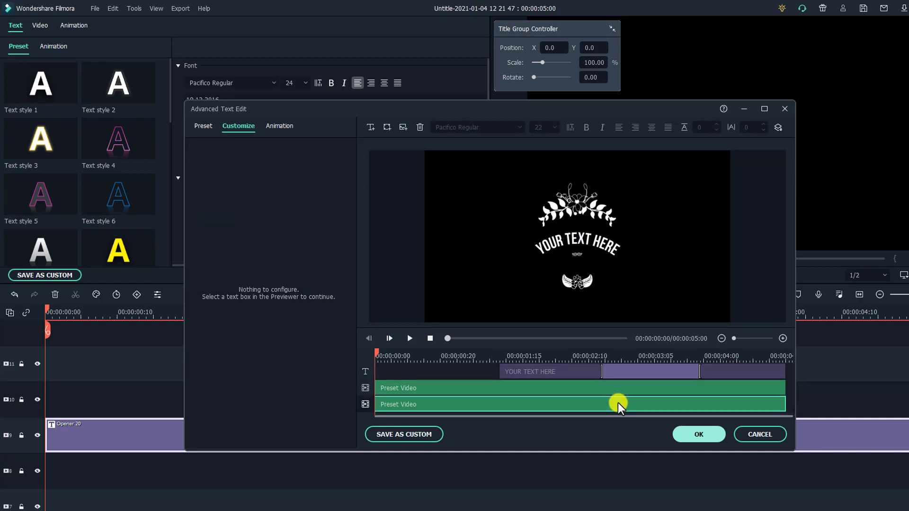
key("Delete")
left_click(612, 388)
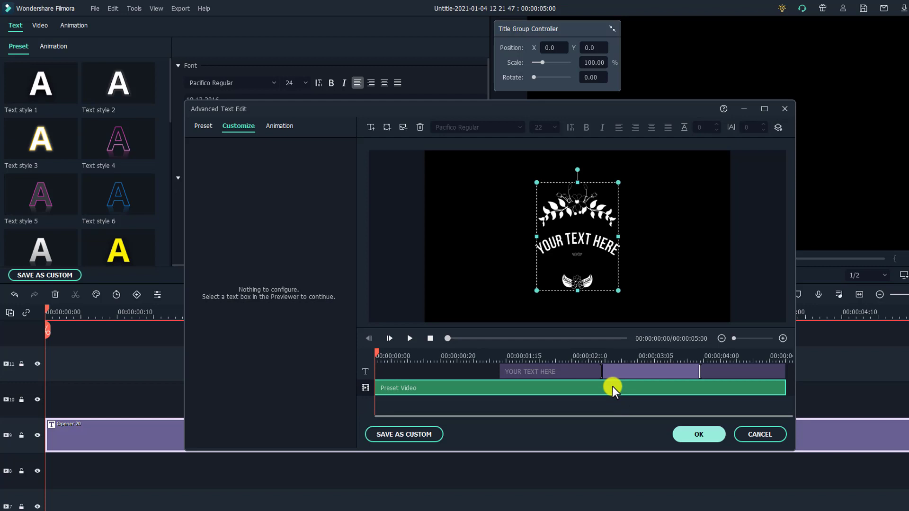
key("Delete")
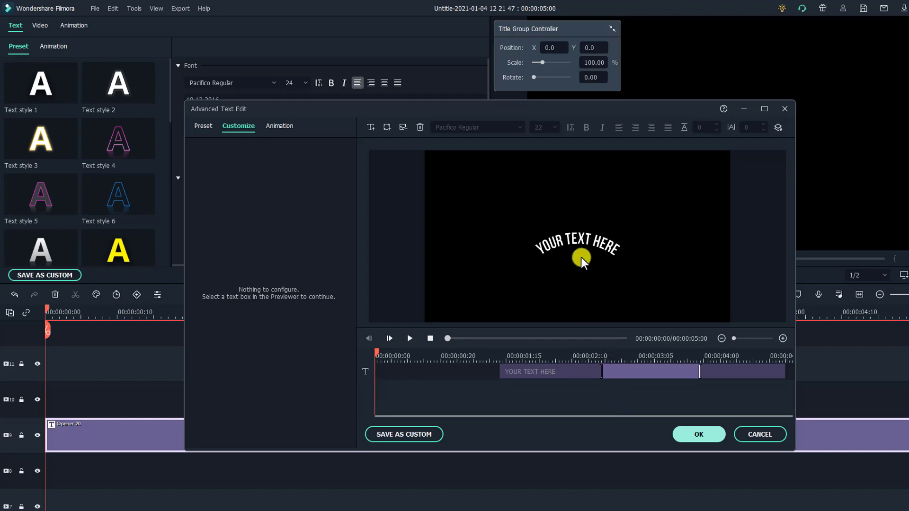
left_click(577, 244)
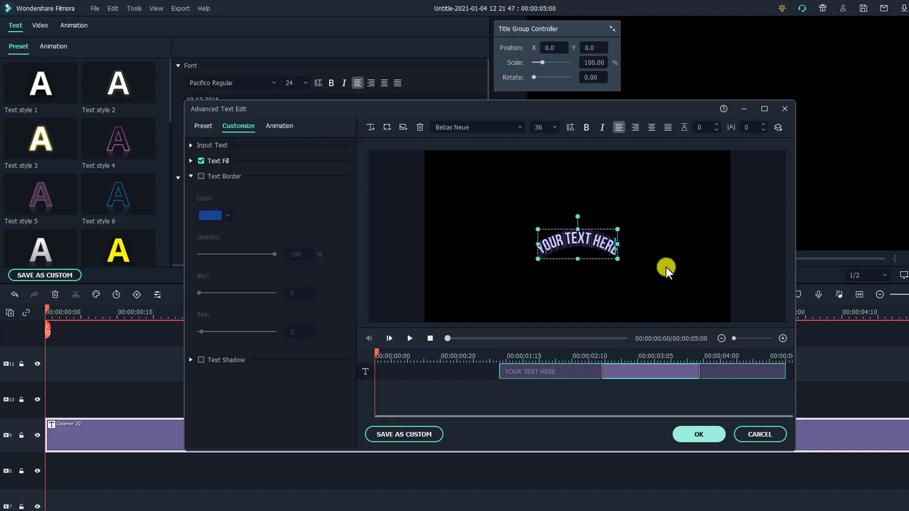
Step: Retype the headline as 'Cúrve Text Effect', adjust its border and fill, and move its clip to the start
key("BackSpace")
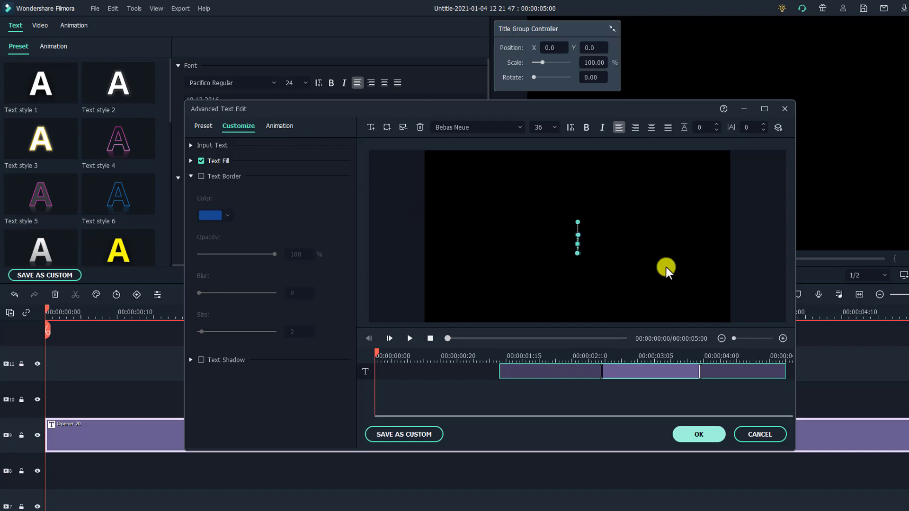
type("Cúrve Te")
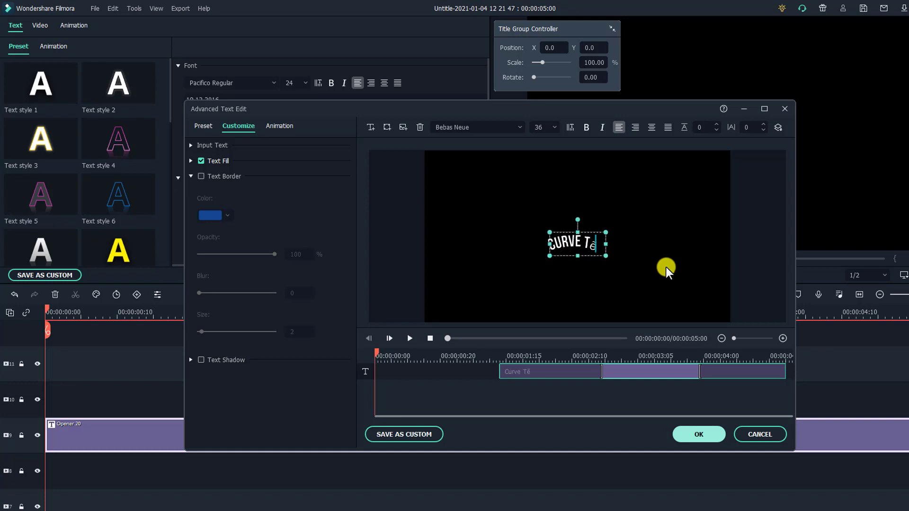
type("xt Eff")
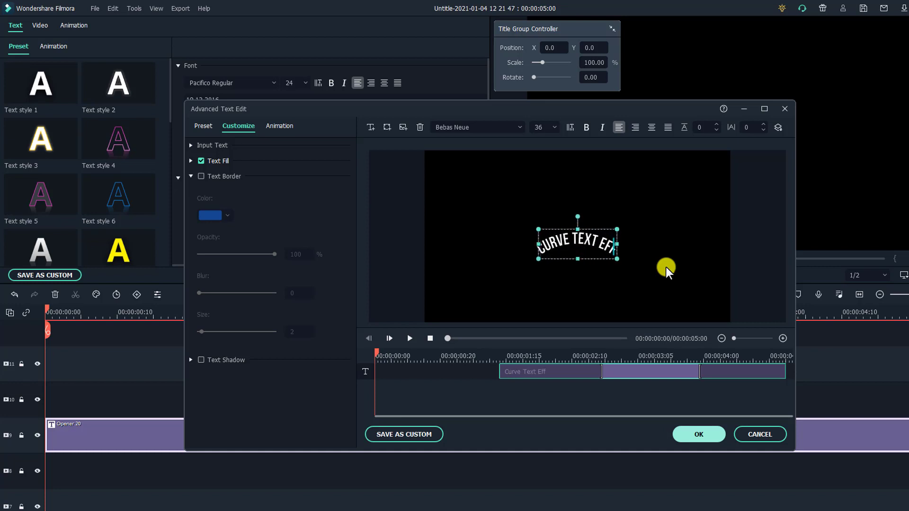
type("ect")
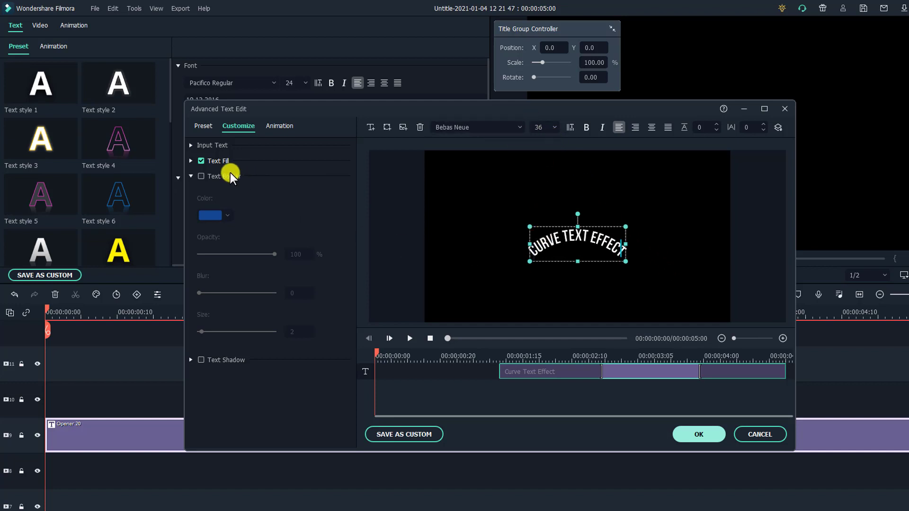
left_click(190, 176)
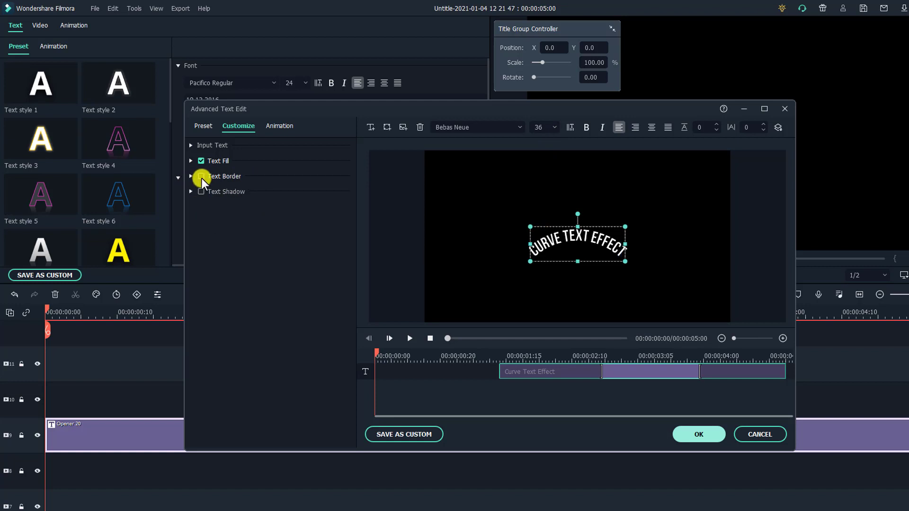
left_click(202, 161)
left_click_drag(561, 370, 422, 371)
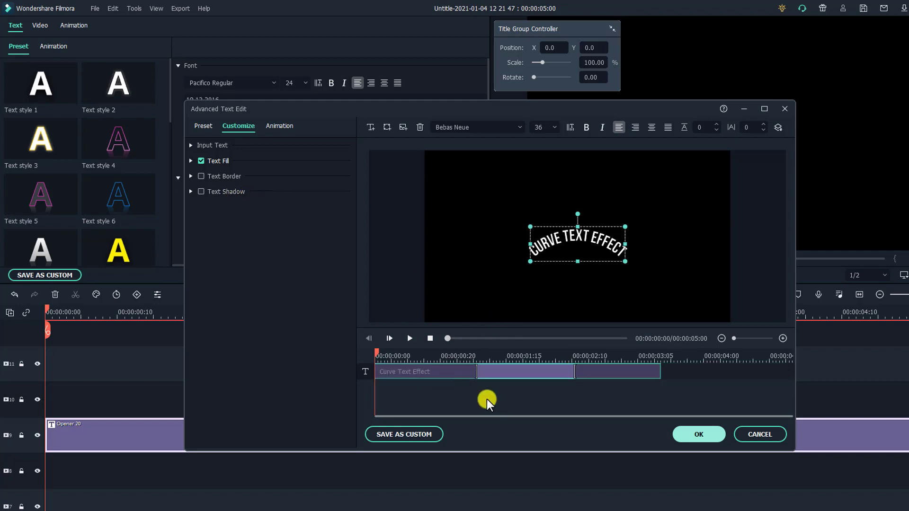
Step: Save the curved headline with Save as Custom under the name Curve Text No.1-JKN
left_click(401, 435)
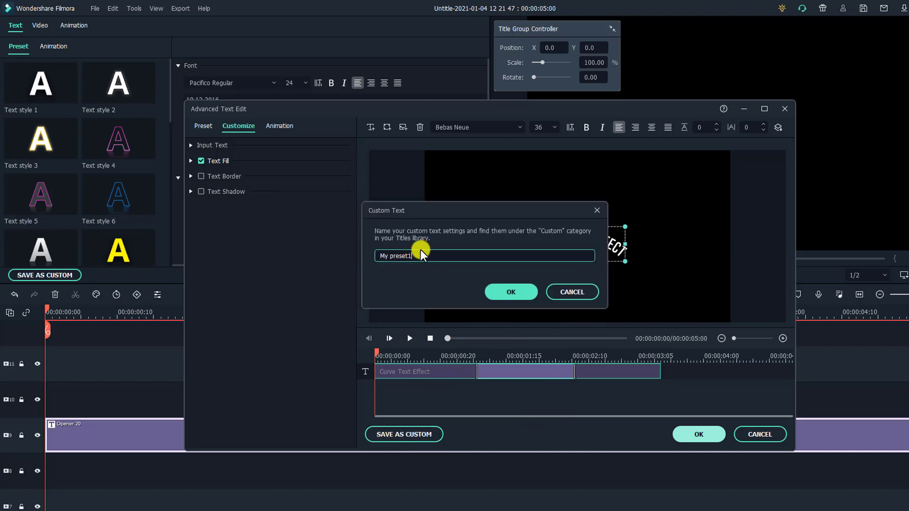
left_click_drag(414, 255, 351, 254)
type("c")
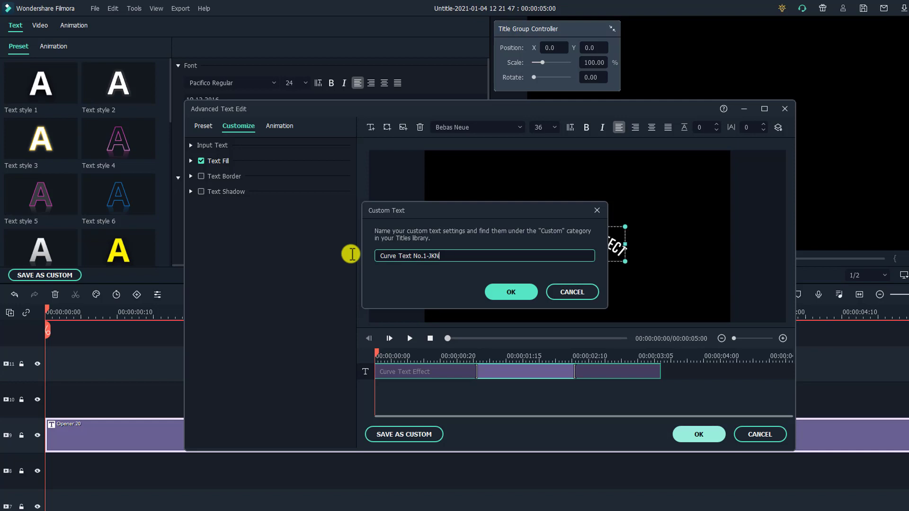
left_click(510, 297)
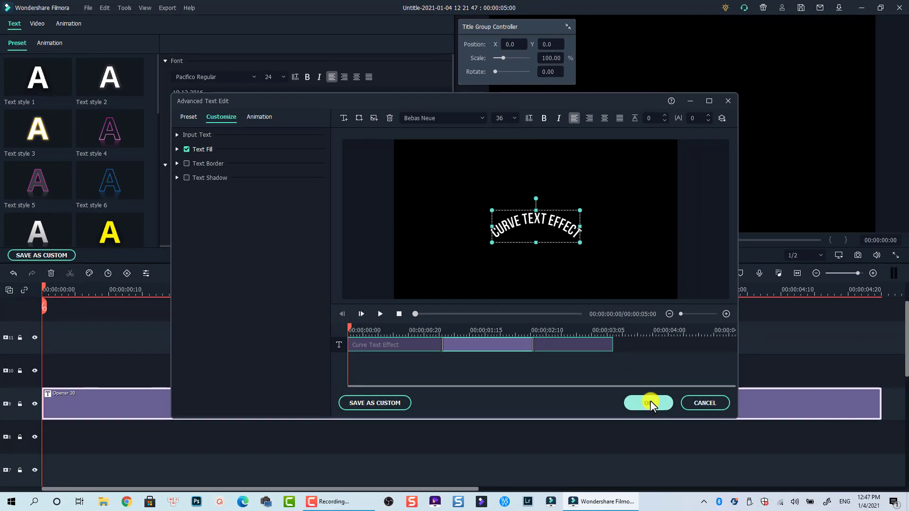
Step: Apply the text edits, play the preview, and move the curved text to the frame's upper right
left_click(649, 402)
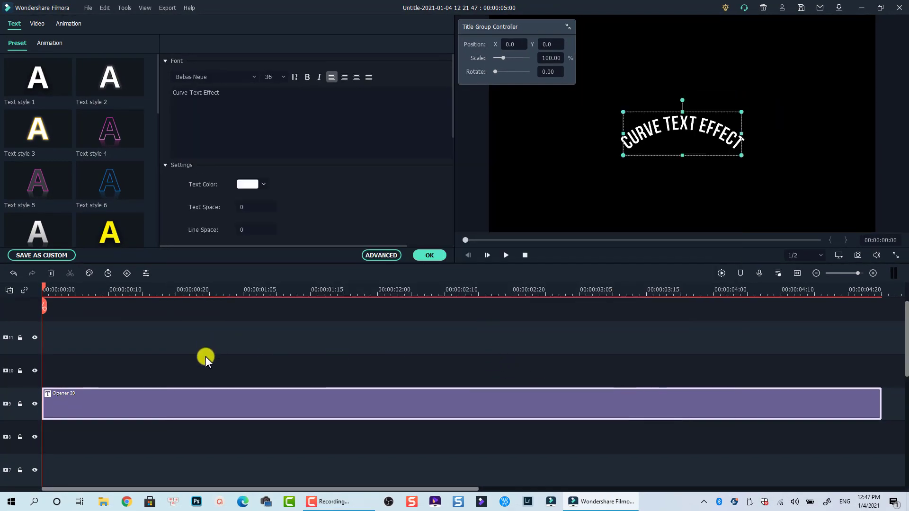
key("space")
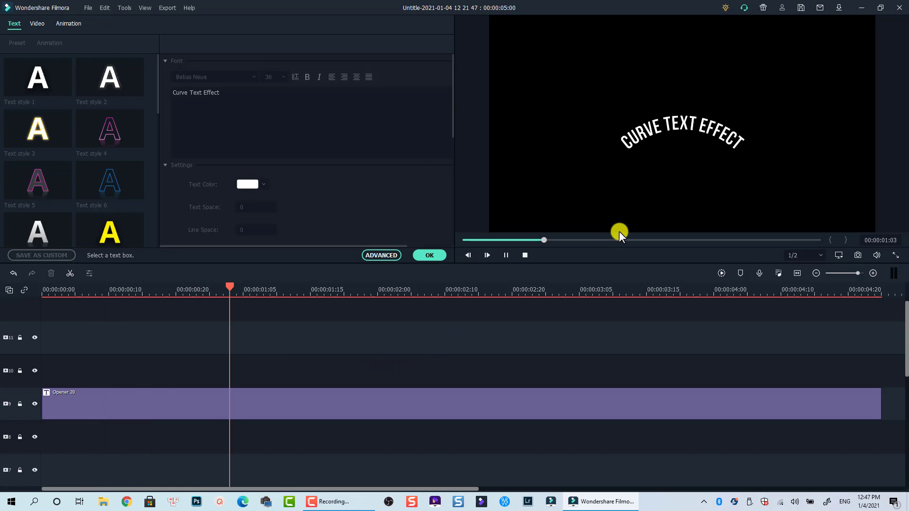
left_click(693, 127)
mouse_move(674, 142)
left_mouse_down()
mouse_move(744, 81)
mouse_move(812, 56)
left_mouse_up()
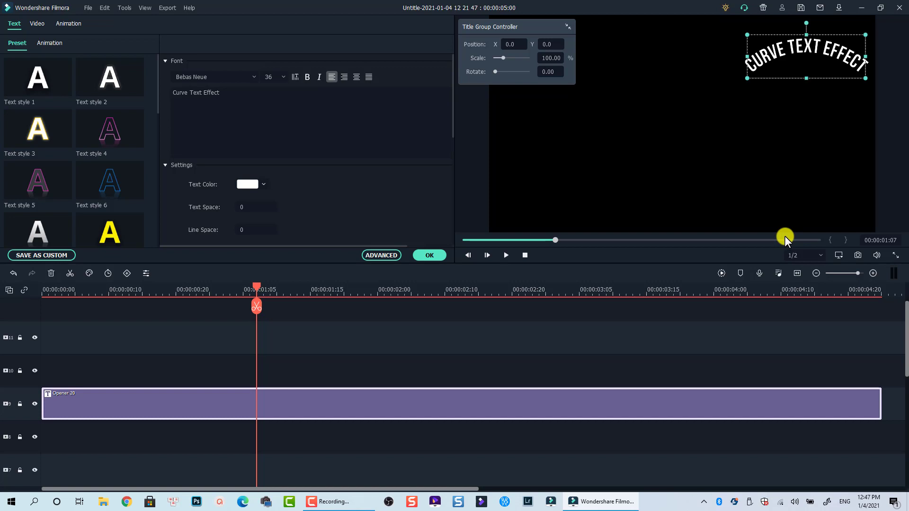
Step: Try yellow and pink outlined text styles and the animations, apply, then delete the Opener 20 clip
left_click(125, 232)
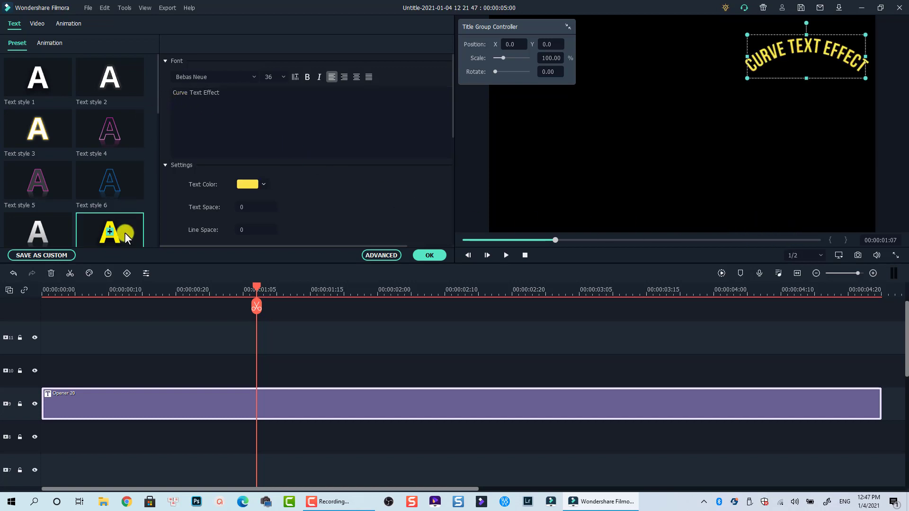
left_click(119, 127)
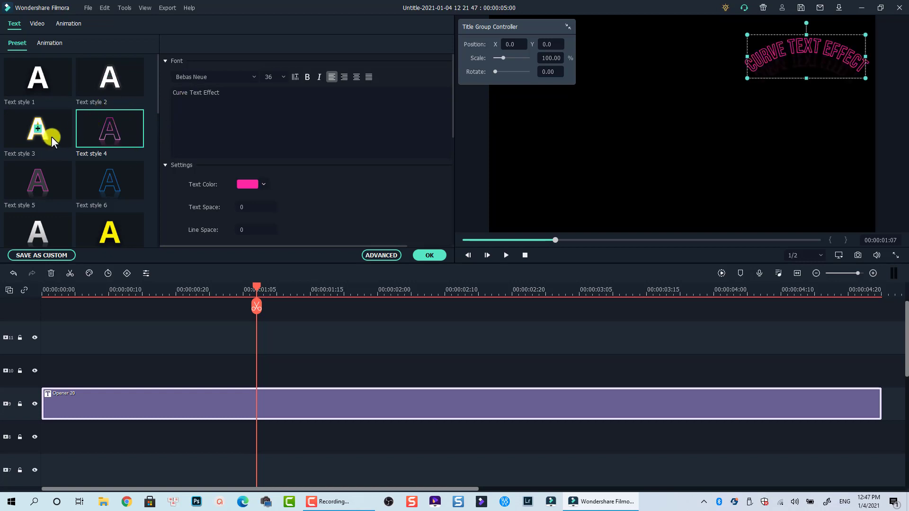
left_click(47, 41)
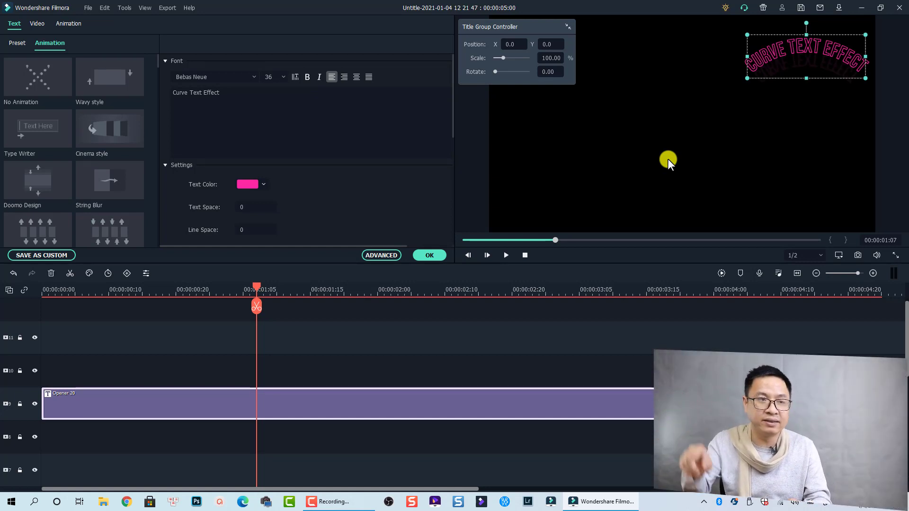
left_click(426, 256)
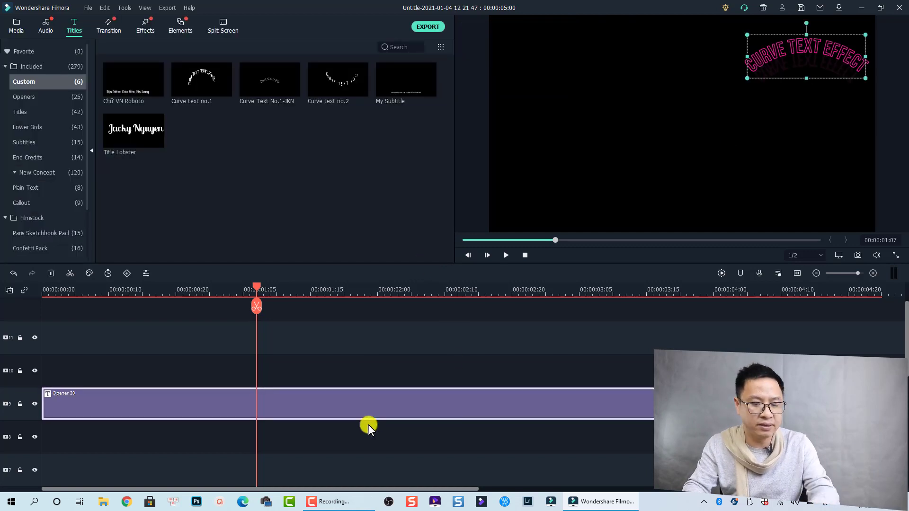
key("Delete")
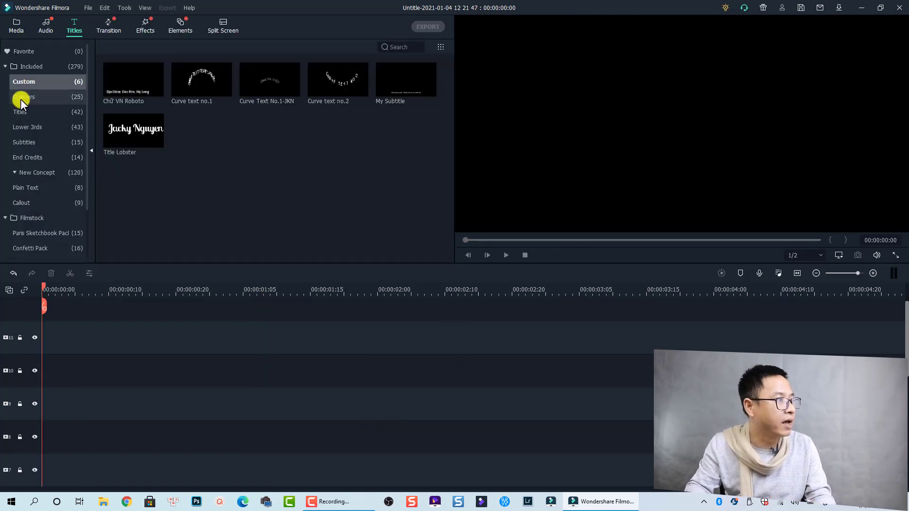
Step: Drag a new Opener 20 from the Openers category onto the timeline and open its clip options
left_click(21, 98)
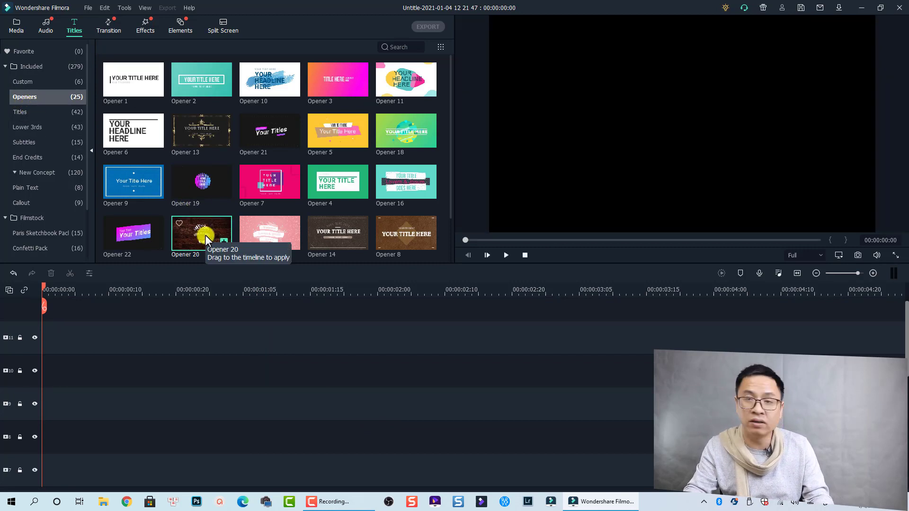
mouse_move(206, 235)
left_mouse_down()
mouse_move(17, 395)
mouse_move(40, 408)
left_mouse_up()
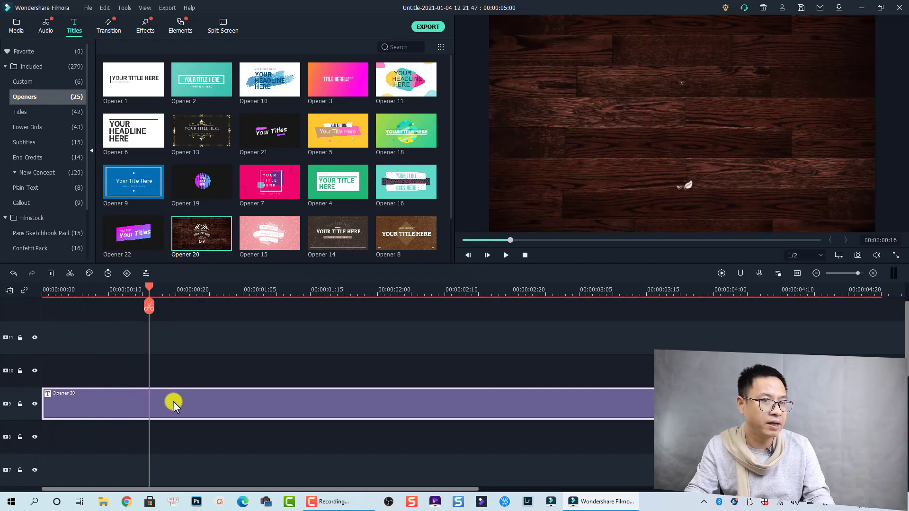
right_click(172, 402)
Step: In Advanced Edit, delete YOUR TEXT HERE, Your Text Here and the floral preset video, then select the date
left_click(211, 339)
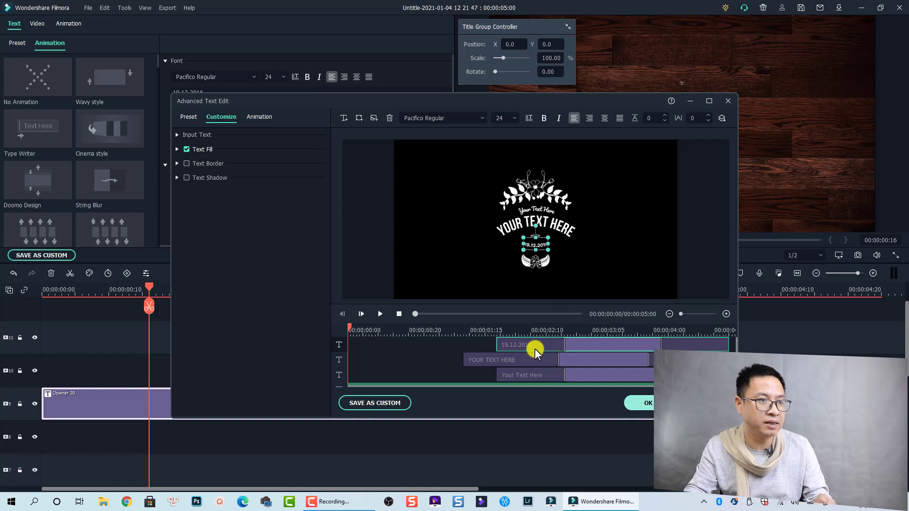
left_click(567, 357)
key("Delete")
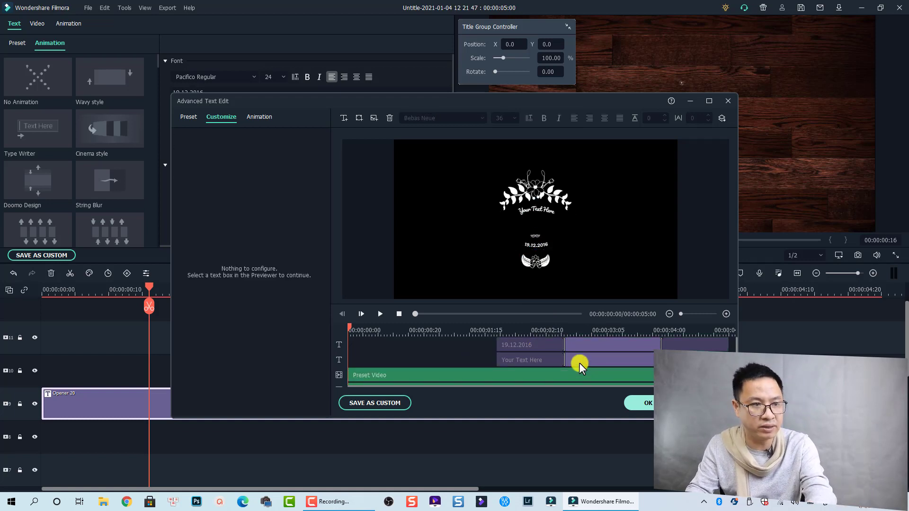
left_click(578, 362)
key("Delete")
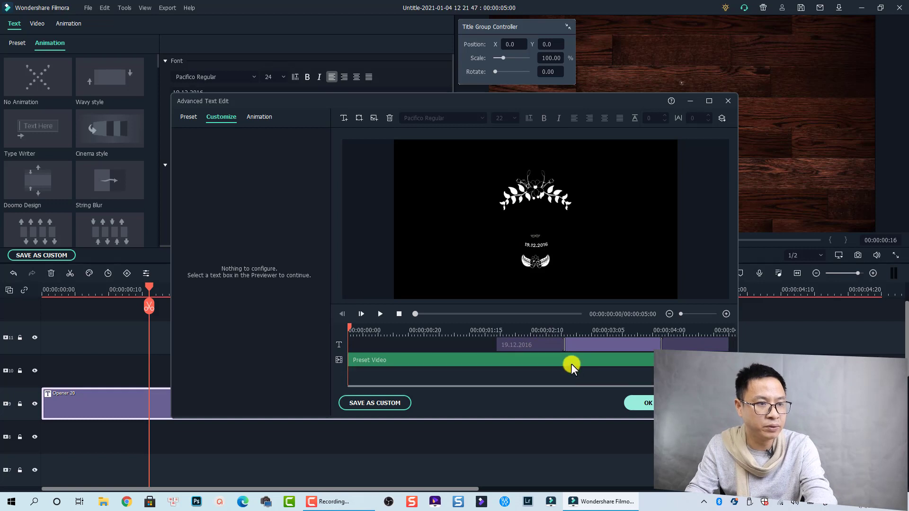
left_click(571, 364)
key("Delete")
left_click_drag(540, 240, 539, 210)
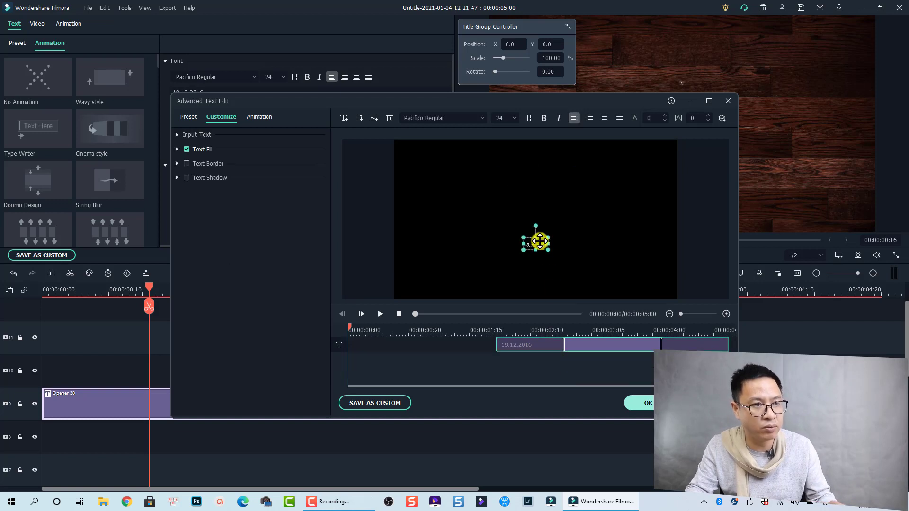
Step: Set the date text's font size to 60
left_click(513, 118)
type("60")
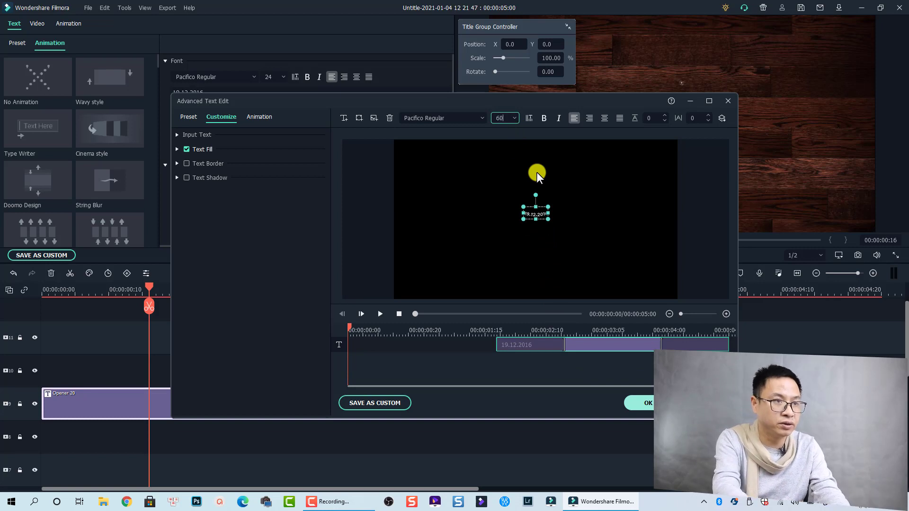
key("Return")
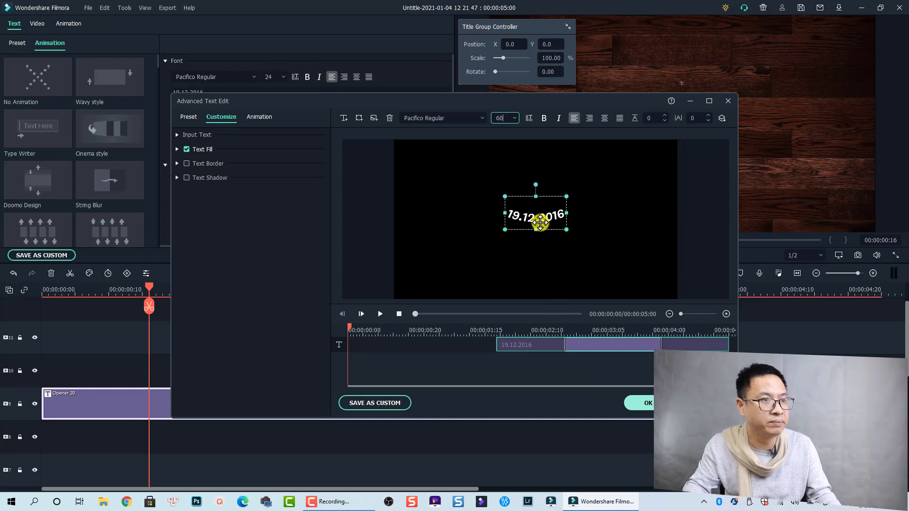
Step: Replace the date with 'Curve Text No.2' and move its clip to the timeline start
left_click(542, 224)
key("ctrl+a")
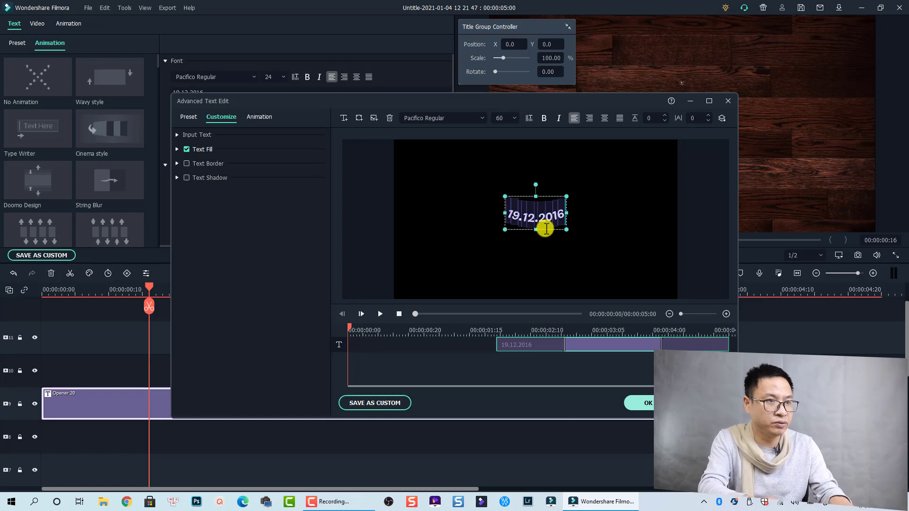
type("Curve ")
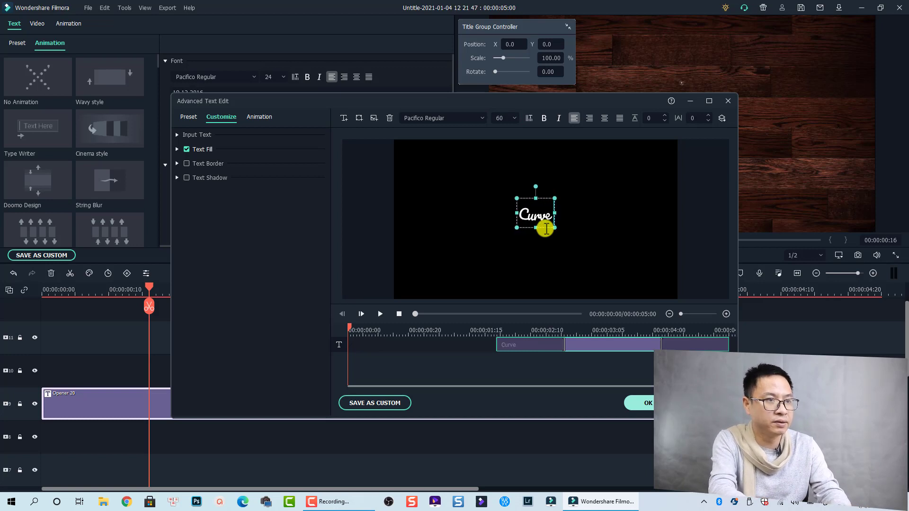
type("Text")
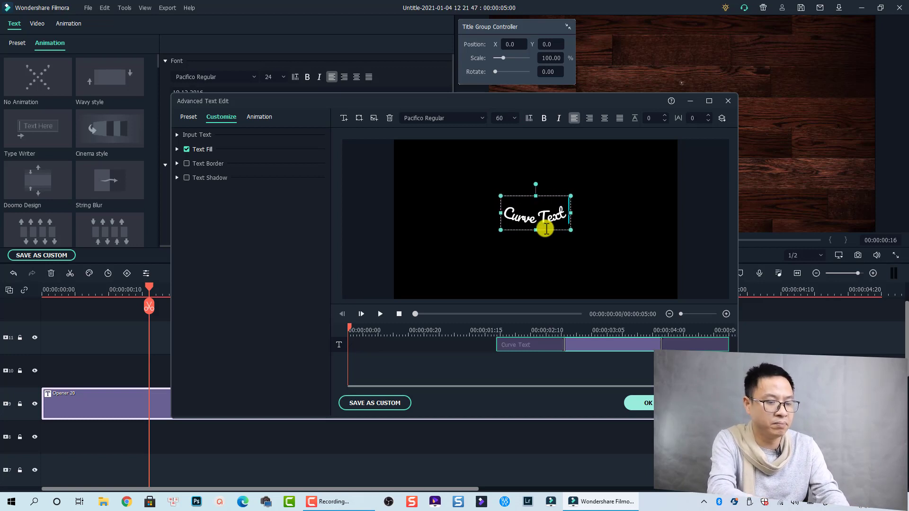
type(" No")
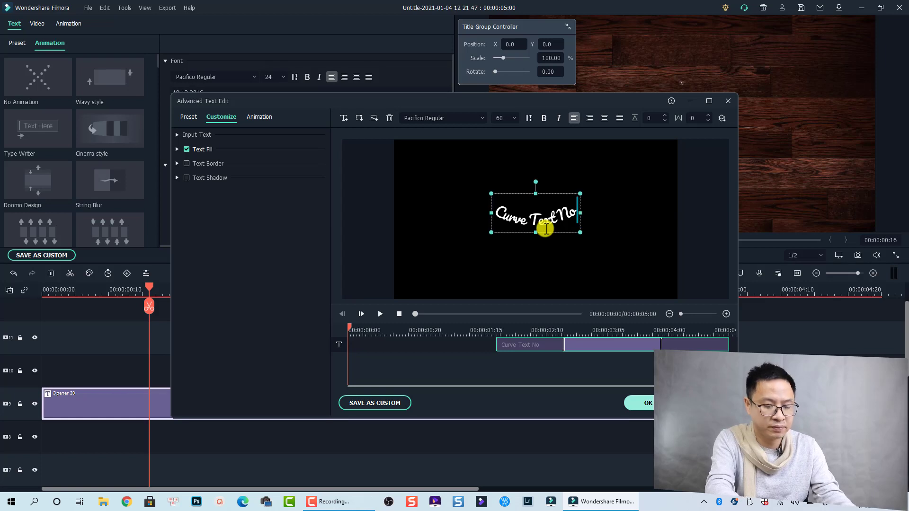
type(".2")
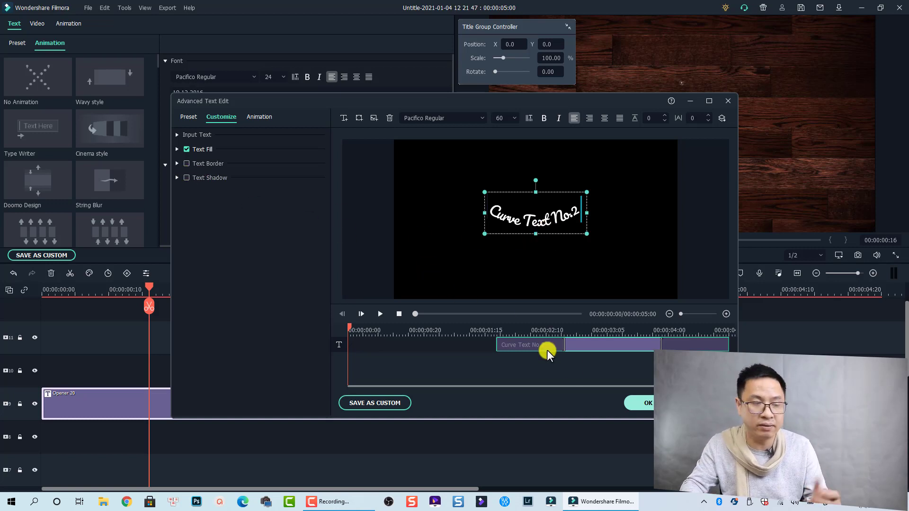
left_click_drag(537, 344, 376, 349)
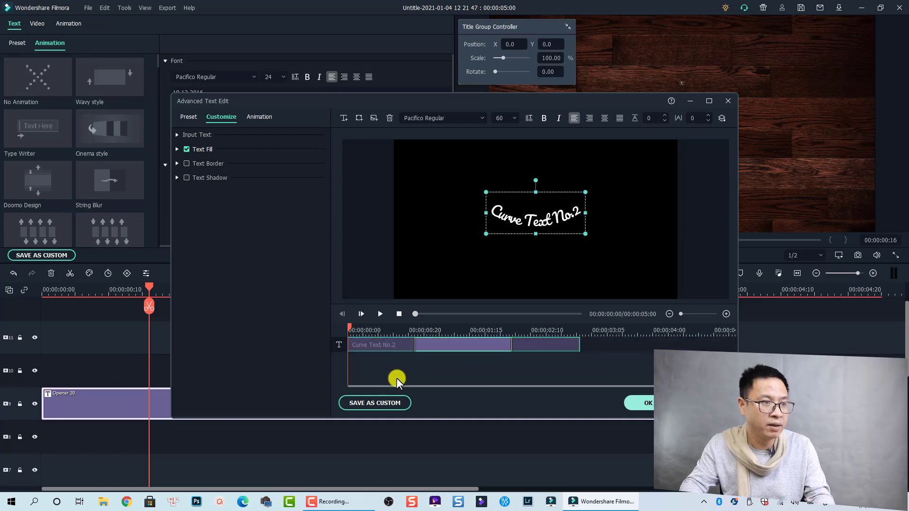
Step: Save the title as custom preset Curve Text No.2-JKN in place of 'My preset1', then close the editor
left_click(386, 403)
left_click_drag(442, 237, 355, 238)
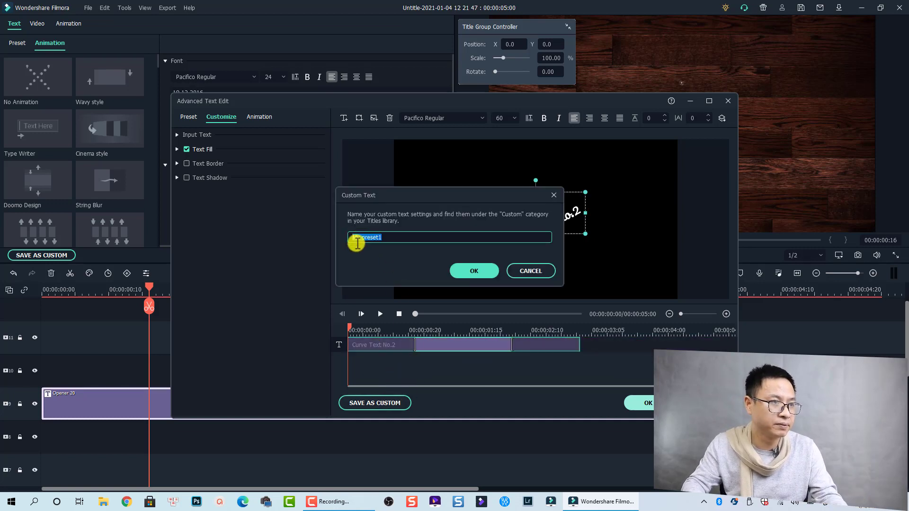
key("BackSpace")
type("Curve Text No")
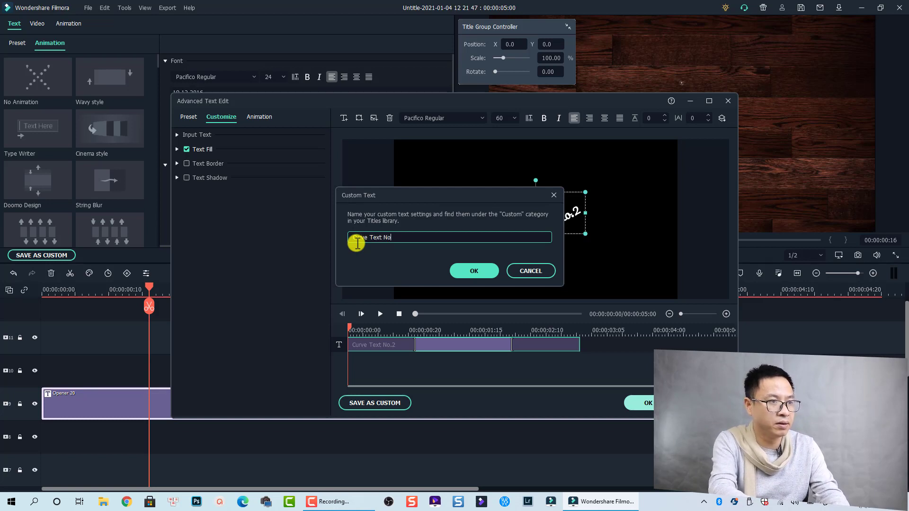
type(".2-")
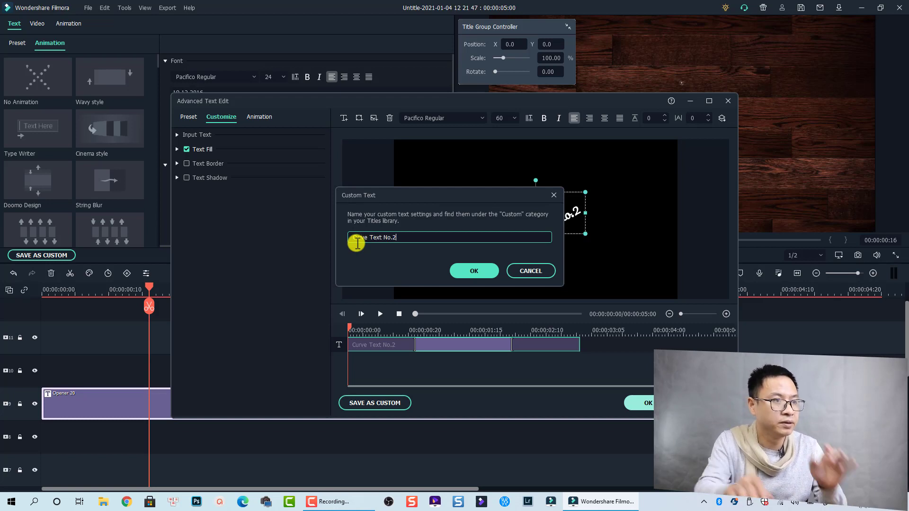
type("JKN")
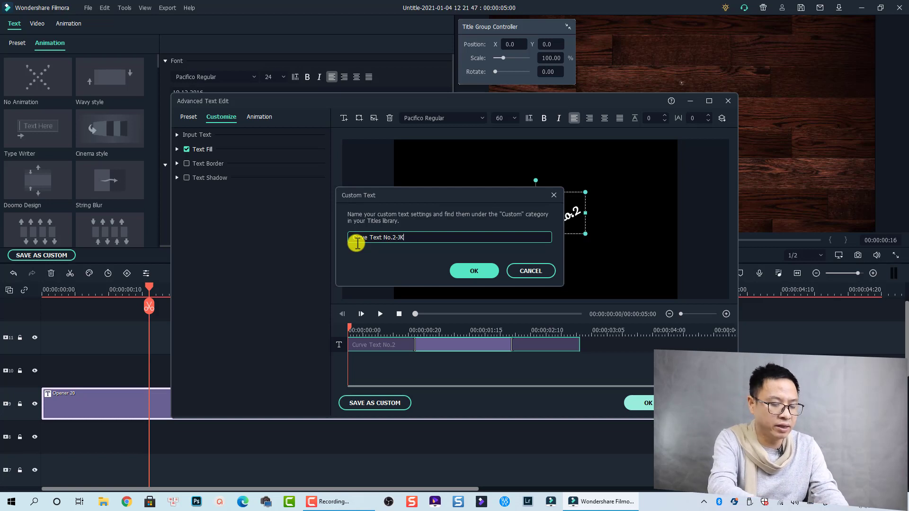
left_click(460, 272)
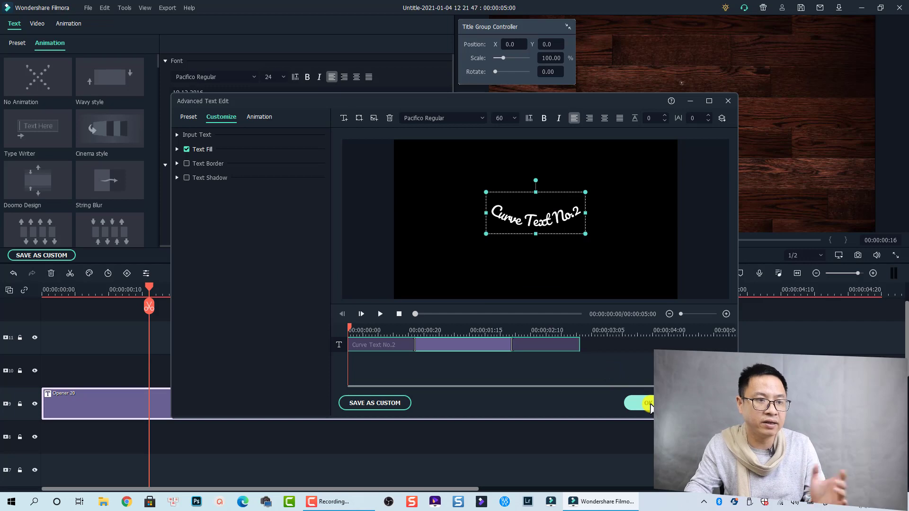
left_click(646, 403)
Step: Preview the custom presets Curve text no.1, Curve Text No.1-JKN and Curve Text No.2-JKN in turn
key("Delete")
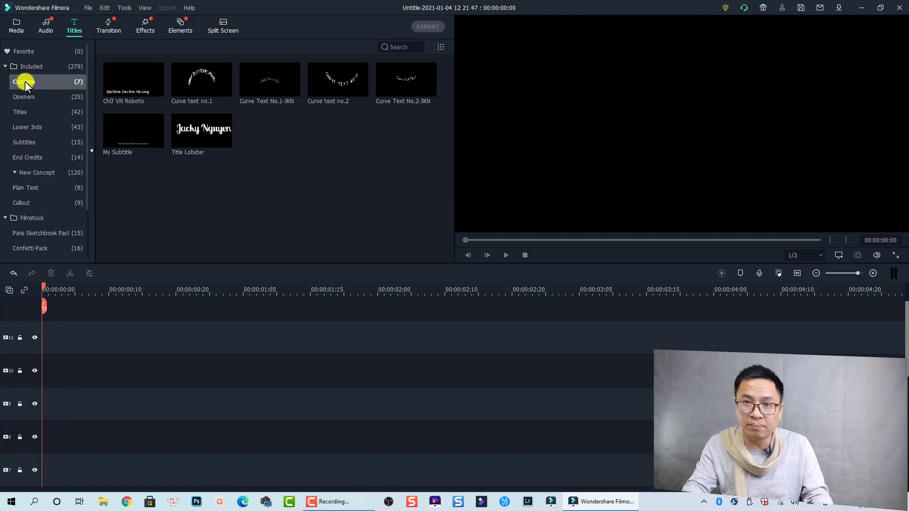
left_click(199, 86)
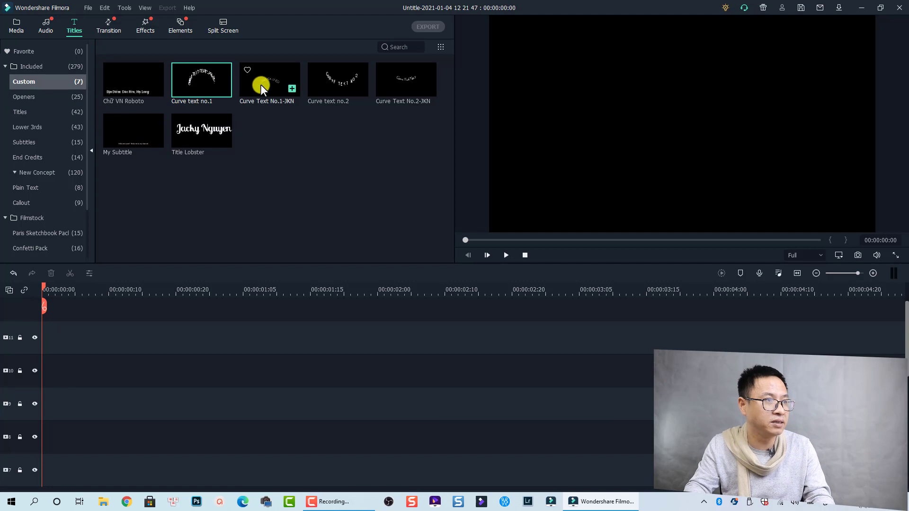
left_click(274, 88)
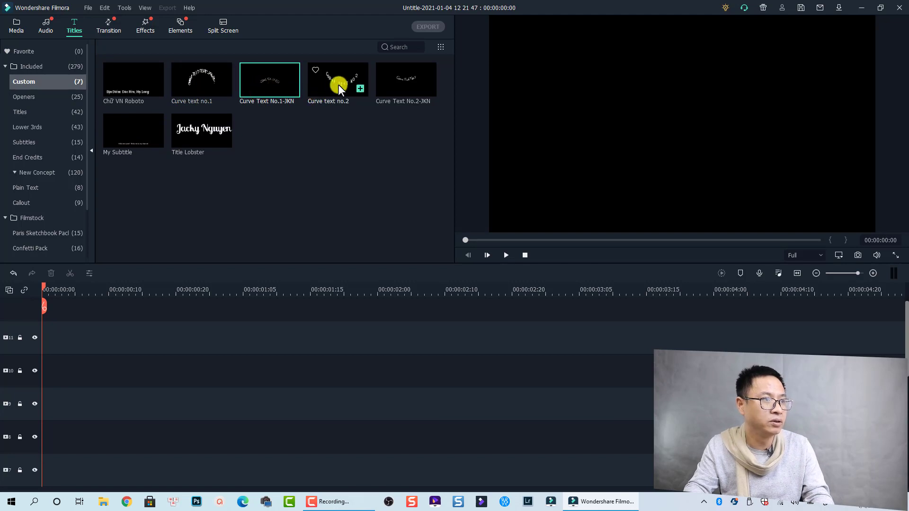
left_click(387, 83)
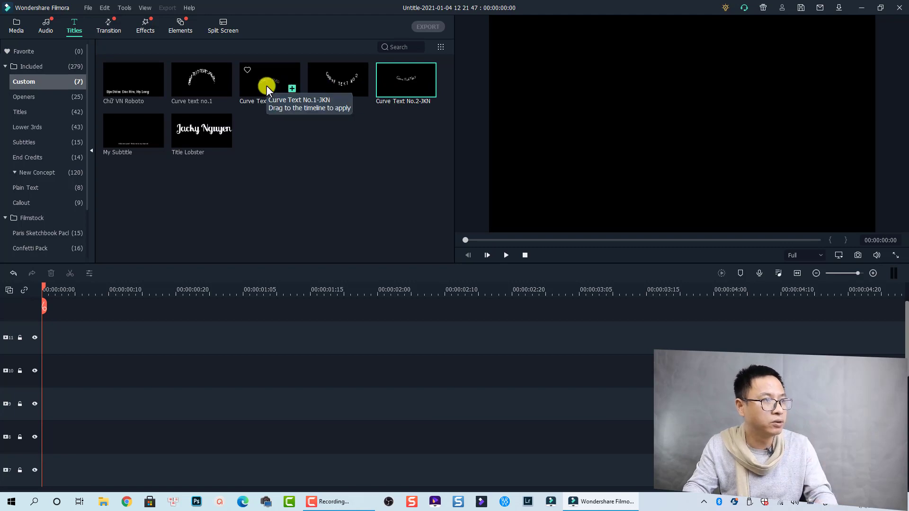
Step: Add Curve Text No.1-JKN to the timeline and play it back briefly
left_click_drag(266, 85, 78, 371)
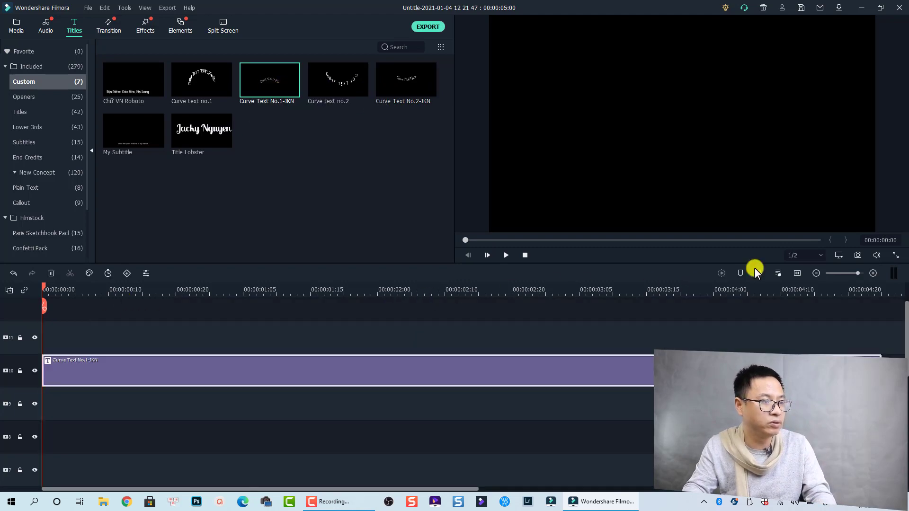
key("space")
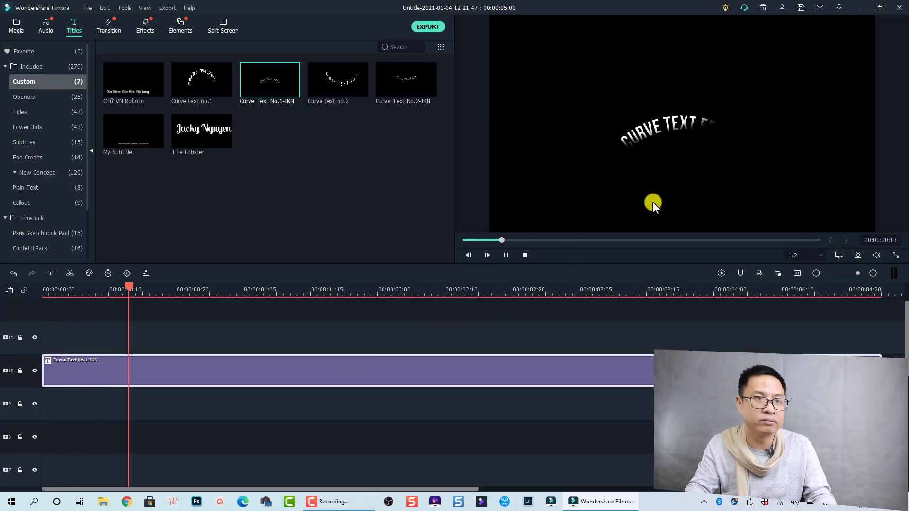
key("space")
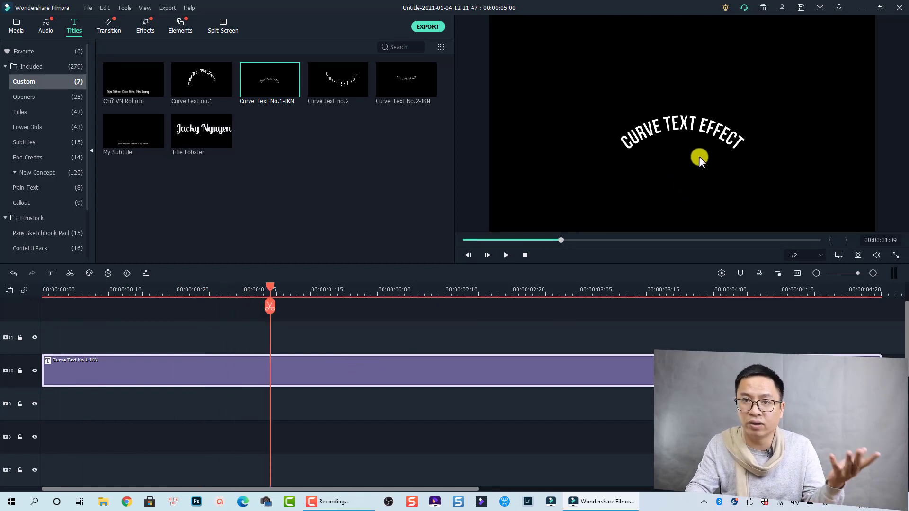
mouse_move(337, 79)
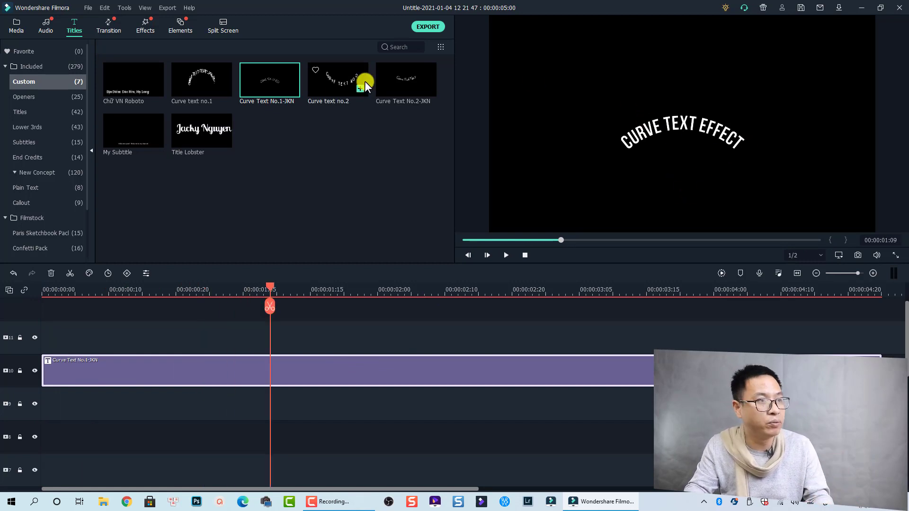
Step: Stack Curve Text No.2-JKN on the track above, starting about one second in
left_click(325, 90)
left_click(402, 91)
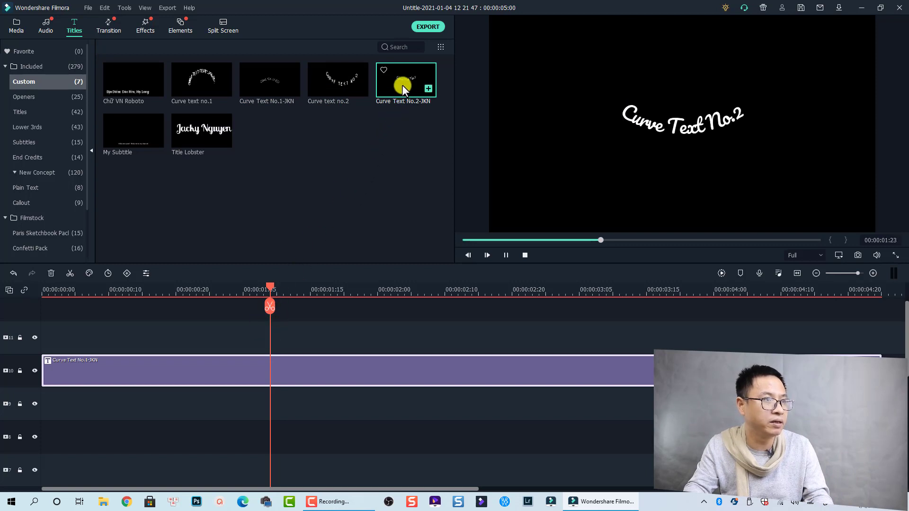
left_click_drag(401, 84, 240, 336)
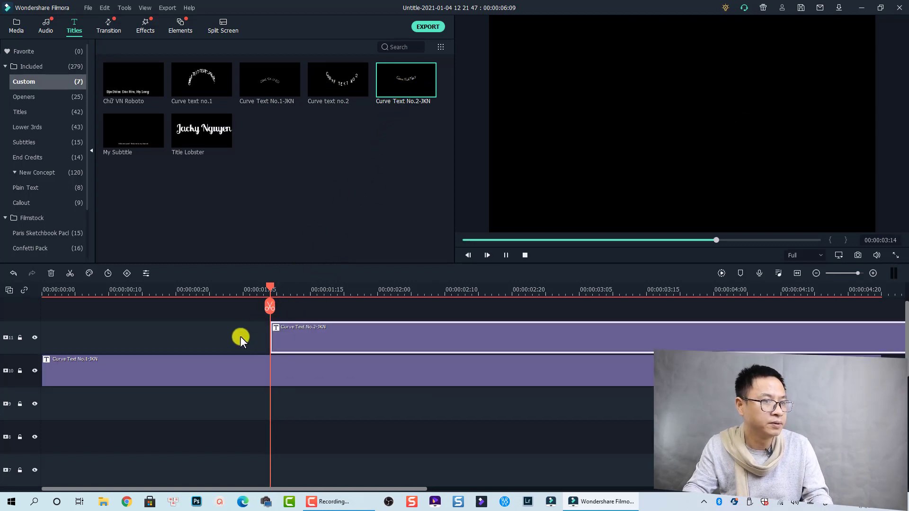
left_click(217, 291)
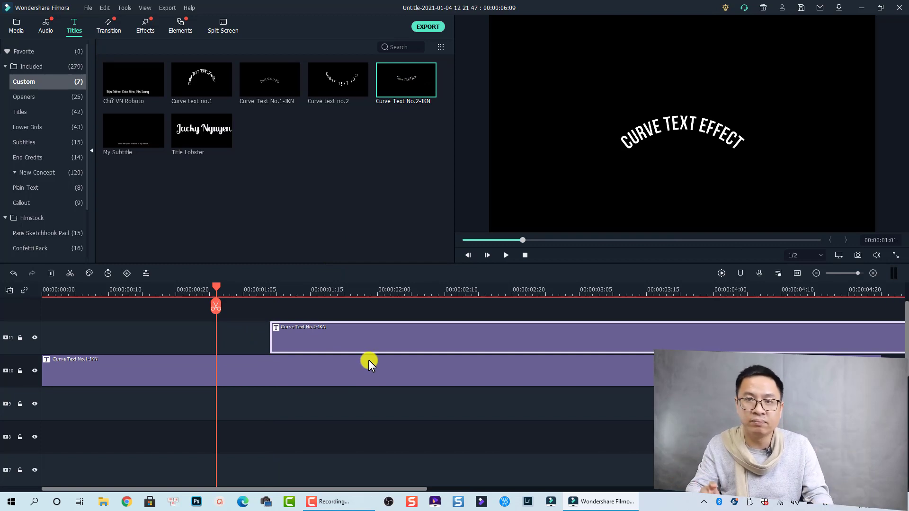
key("space")
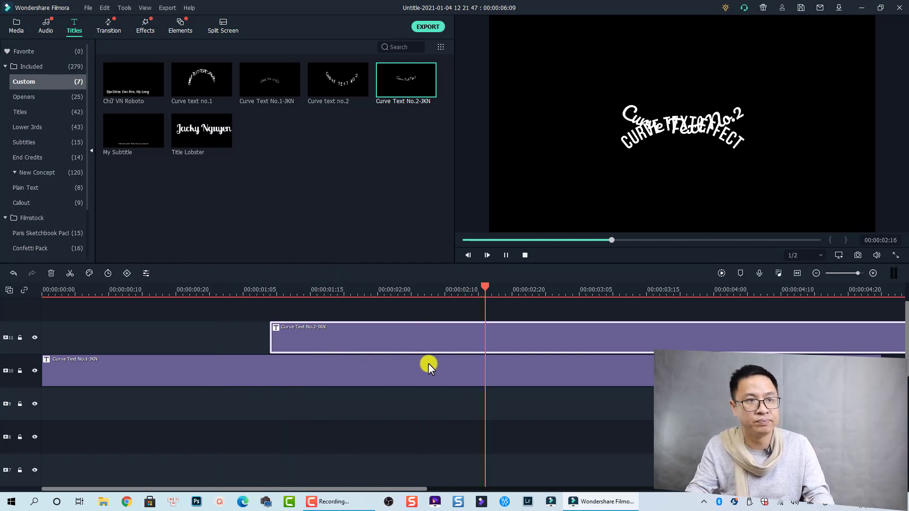
left_click(697, 126)
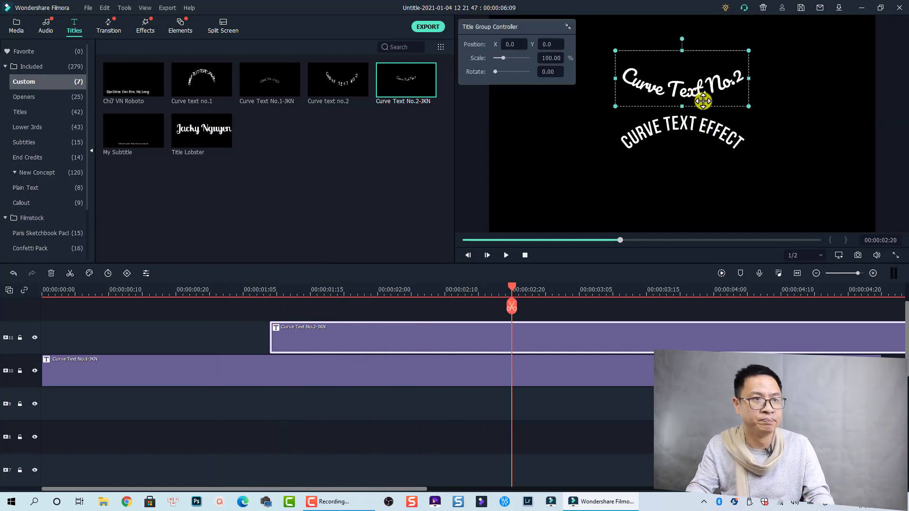
left_click(253, 294)
key("space")
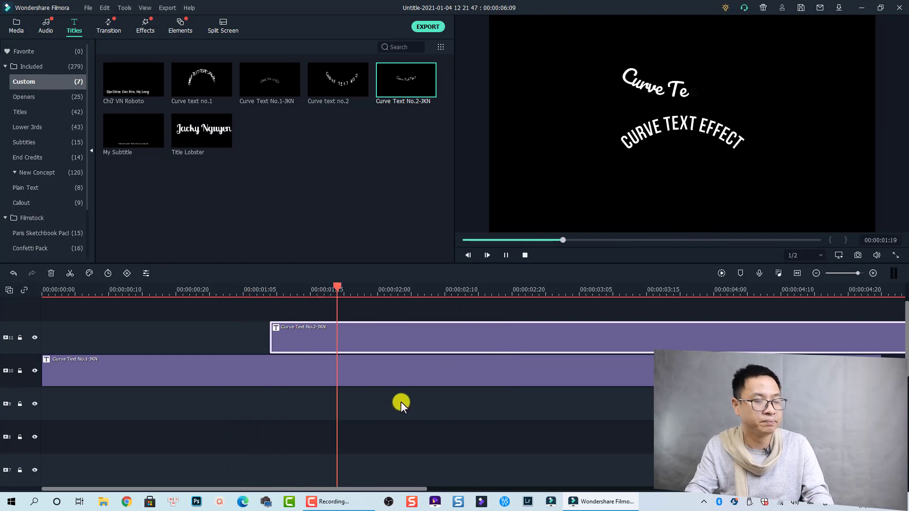